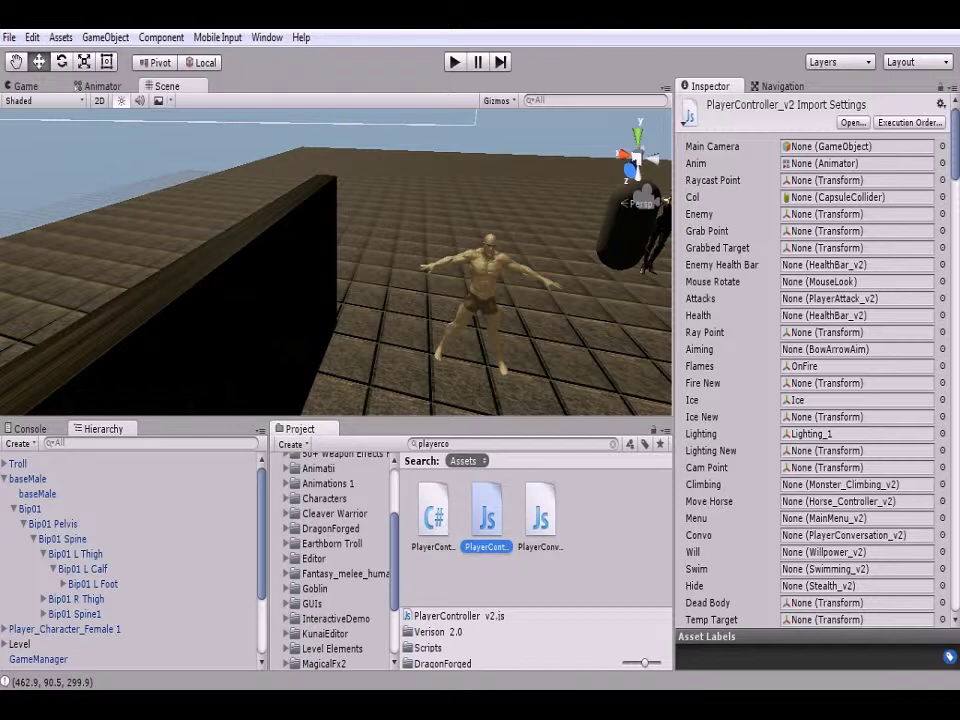
Start Play mode and equip the longclaw in the character's right hand via Character > Weapons&Armor
{"action": "left_click", "coordinate": [453, 64]}
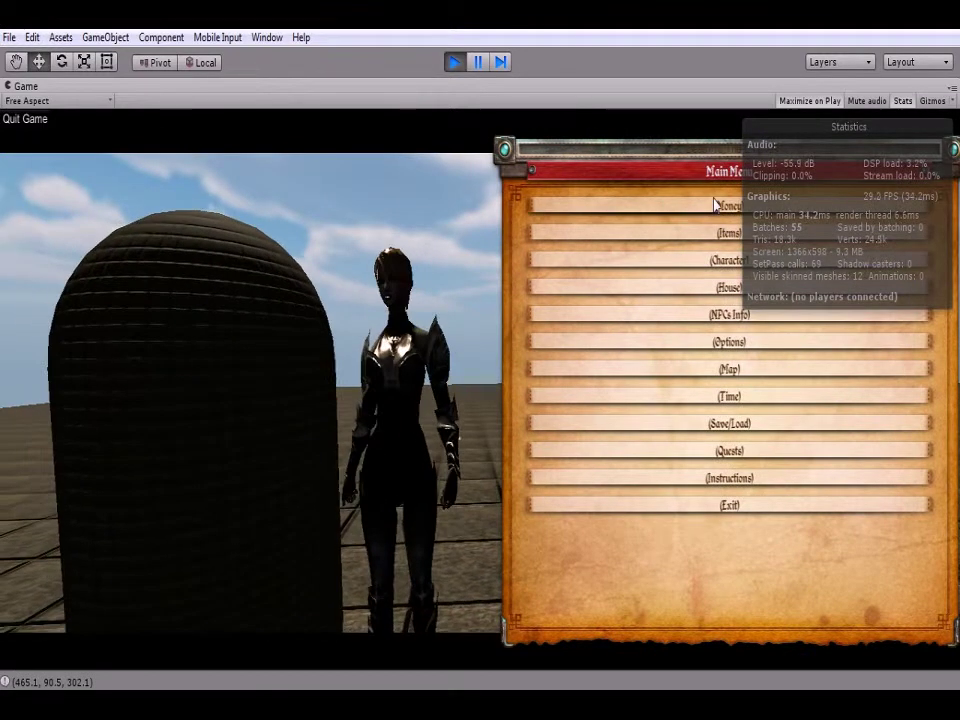
{"action": "left_click", "coordinate": [703, 259]}
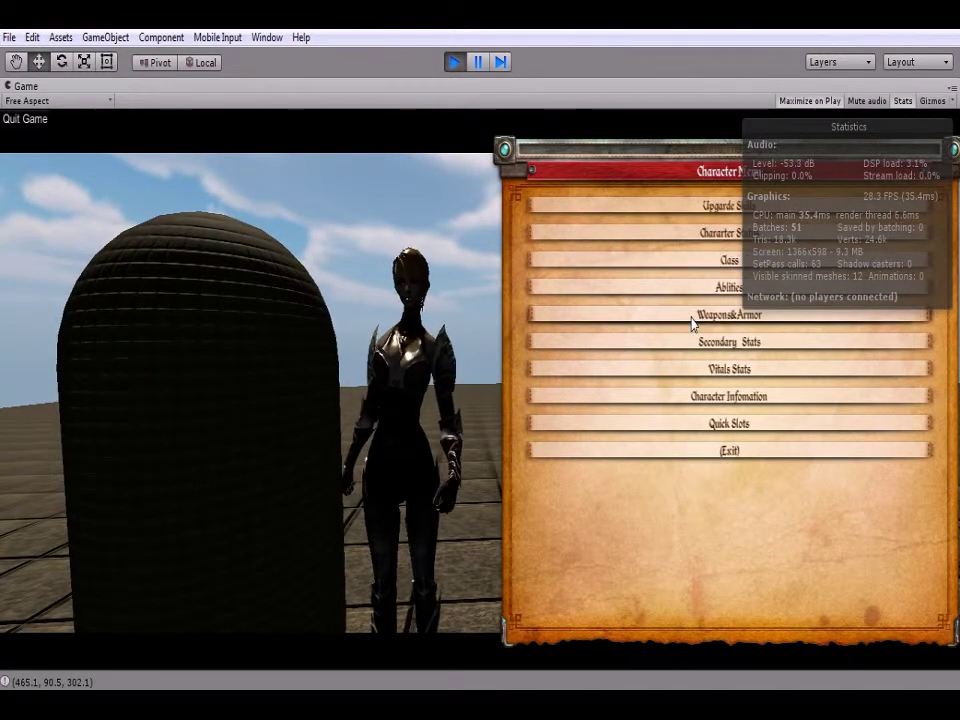
{"action": "left_click", "coordinate": [692, 315]}
{"action": "left_click", "coordinate": [698, 272]}
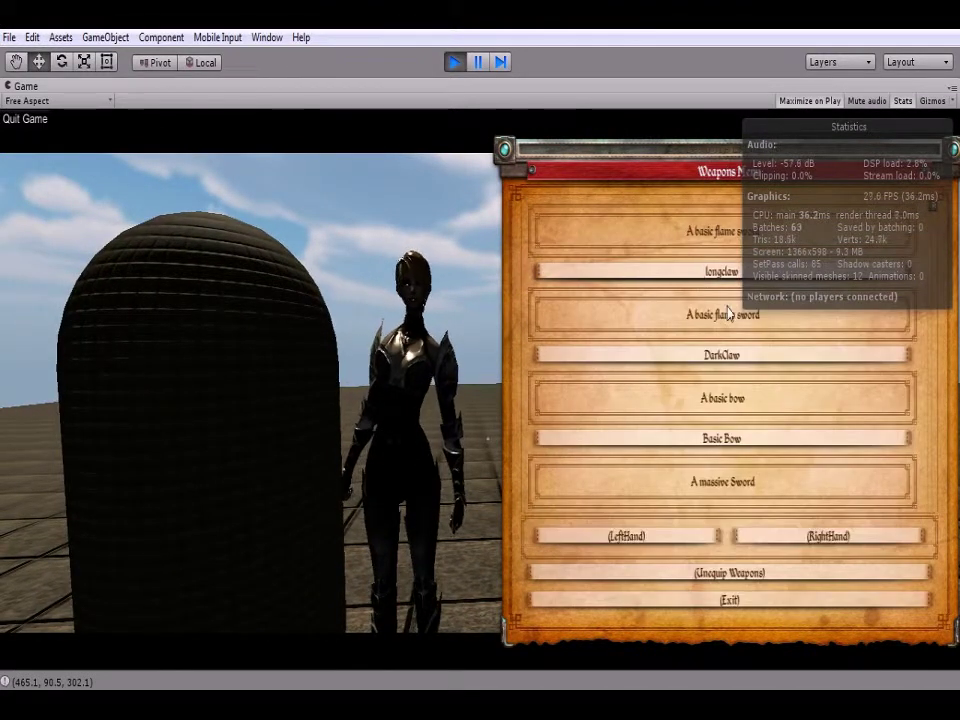
{"action": "left_click", "coordinate": [838, 542]}
Back out of the weapons, character and main menus, then stop Play mode
{"action": "left_click", "coordinate": [831, 602]}
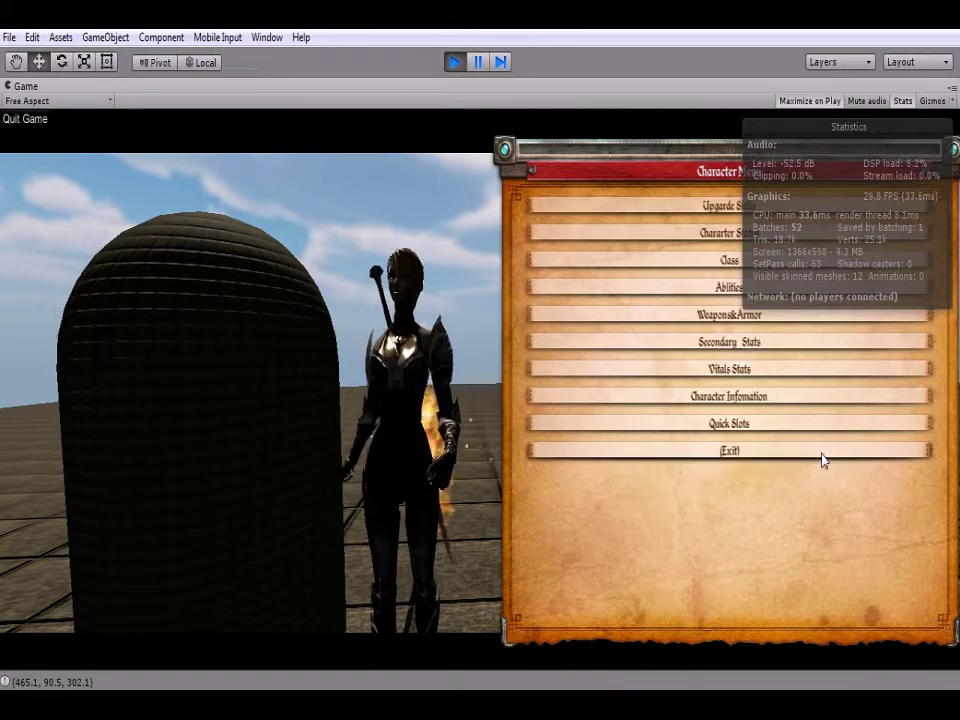
{"action": "left_click", "coordinate": [816, 451]}
{"action": "left_click", "coordinate": [816, 507]}
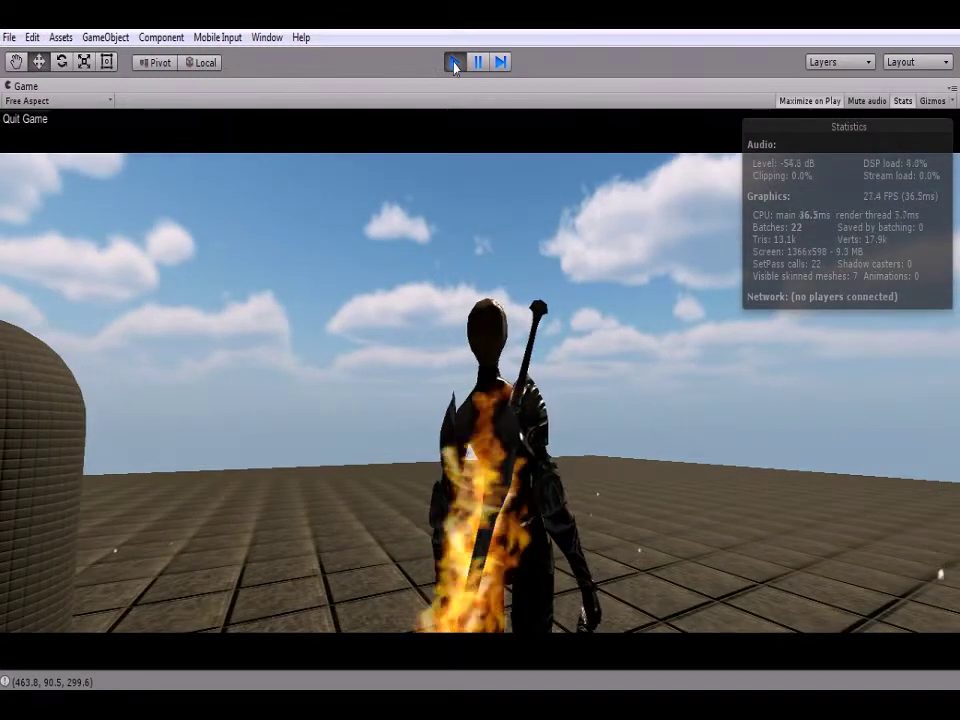
{"action": "left_click", "coordinate": [453, 63]}
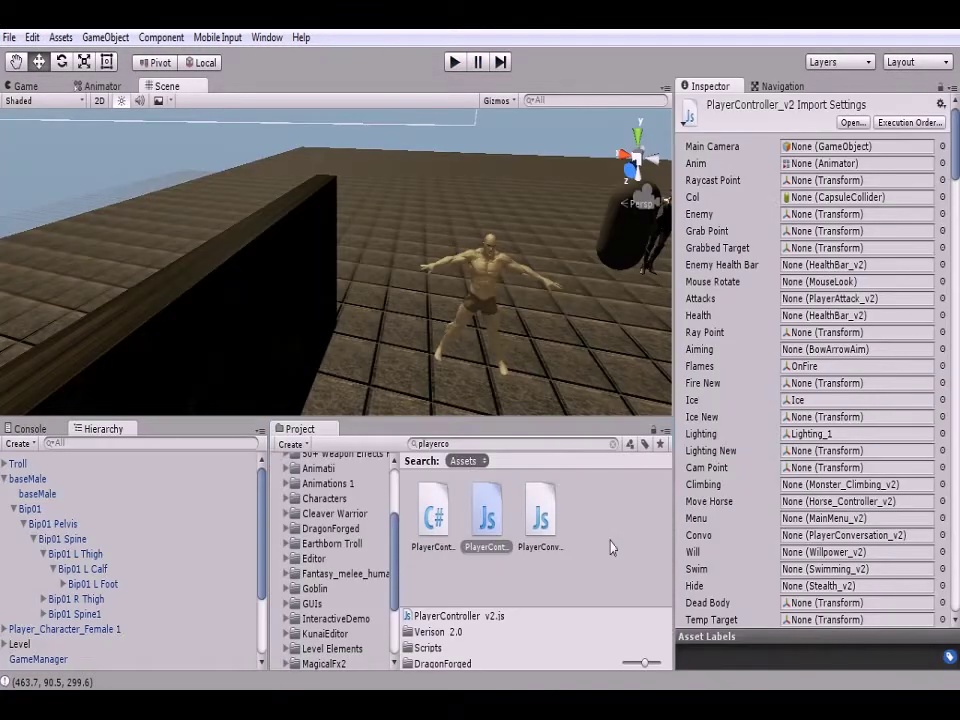
Open PlayerController_v2 in MonoDevelop to review its Dead() function, then return to Unity
{"action": "double_click", "coordinate": [486, 512]}
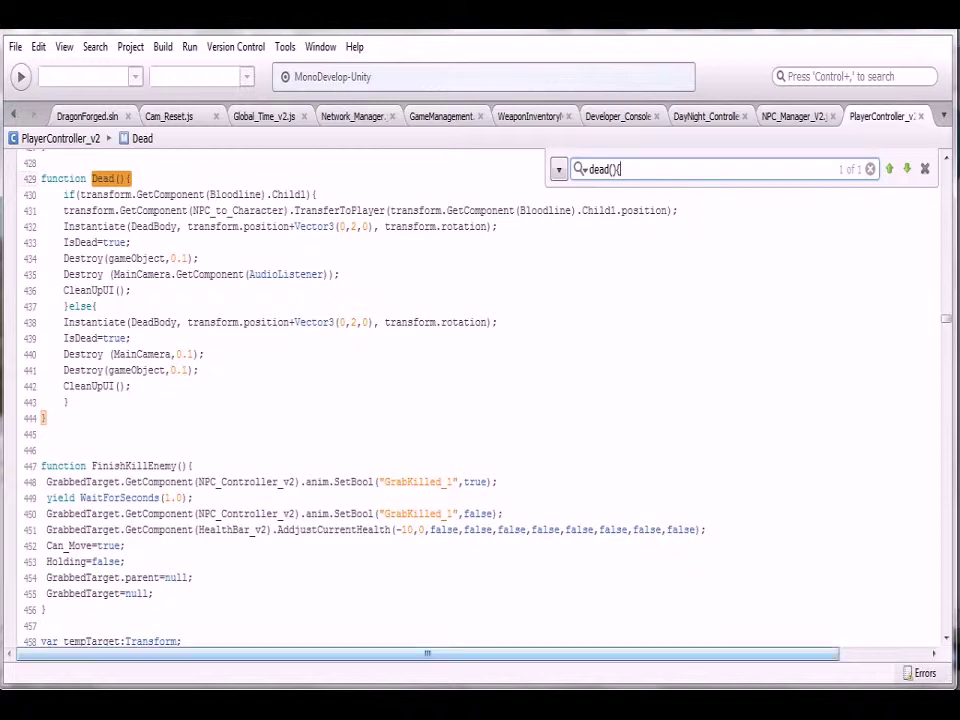
{"action": "key", "text": "alt+Tab"}
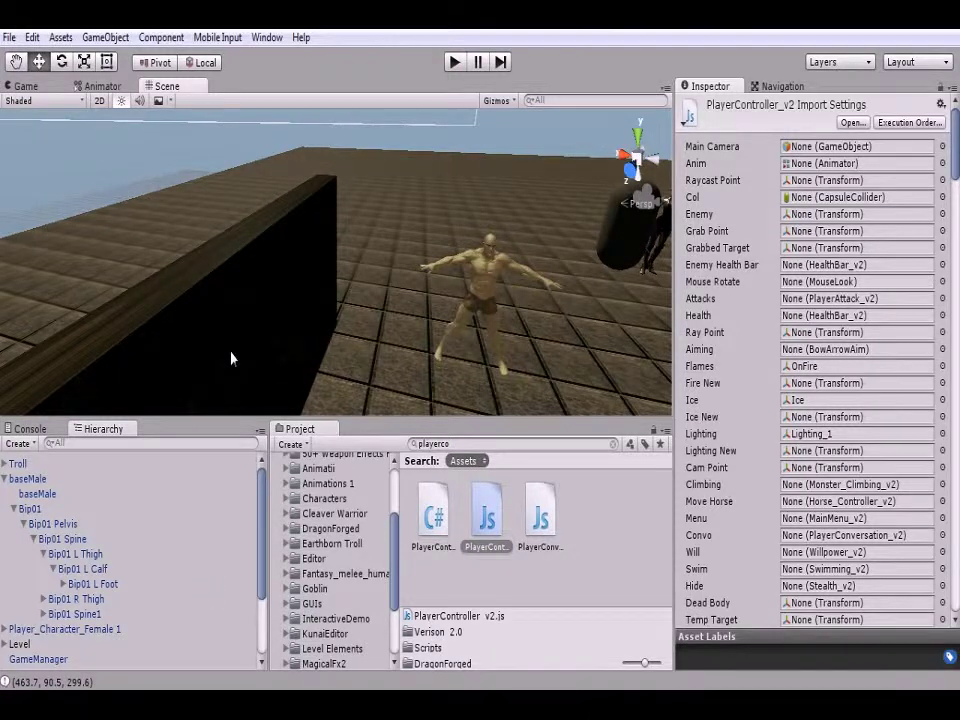
Select and expand baseMale in the Hierarchy, then launch GameObject > 3D Object > Ragdoll...
{"action": "left_click", "coordinate": [14, 480]}
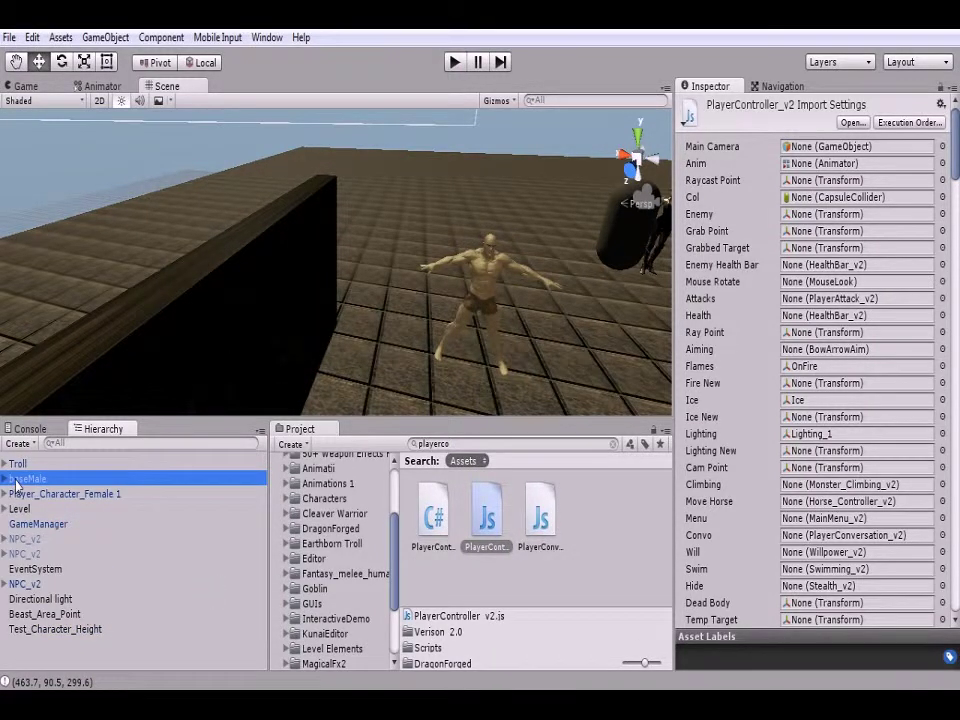
{"action": "left_click", "coordinate": [681, 233]}
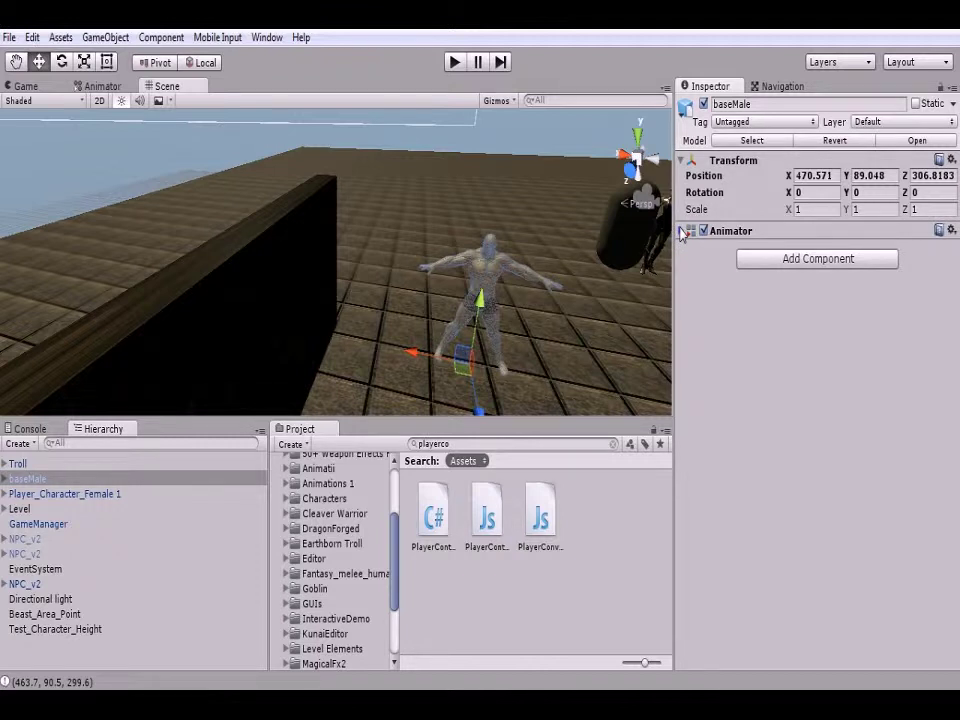
{"action": "left_click", "coordinate": [5, 479]}
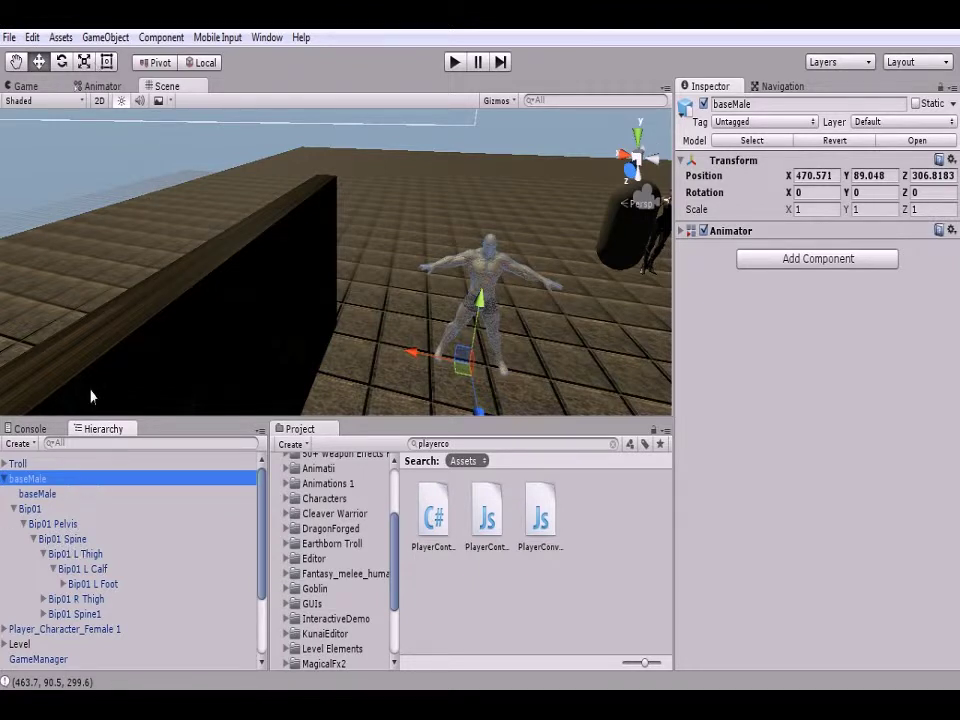
{"action": "left_click", "coordinate": [105, 37]}
{"action": "mouse_move", "coordinate": [180, 100]}
{"action": "left_click", "coordinate": [326, 240]}
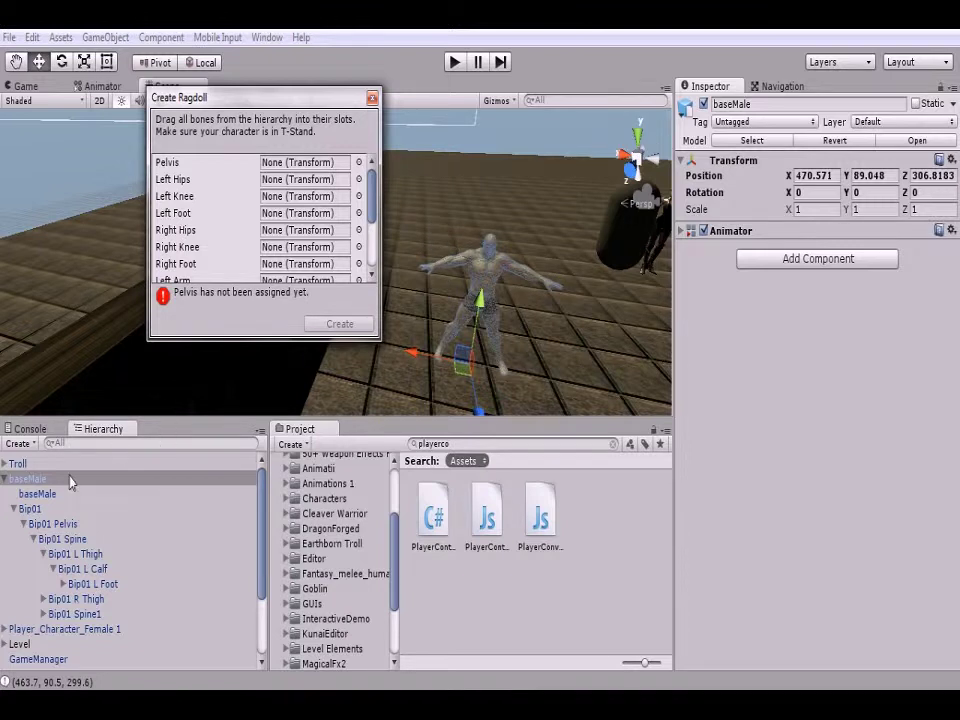
Assign Bip01 Pelvis and both legs' Thigh, Calf and Foot bones to the pelvis, hips, knee and foot slots
{"action": "left_click_drag", "start_coordinate": [66, 527], "coordinate": [276, 168]}
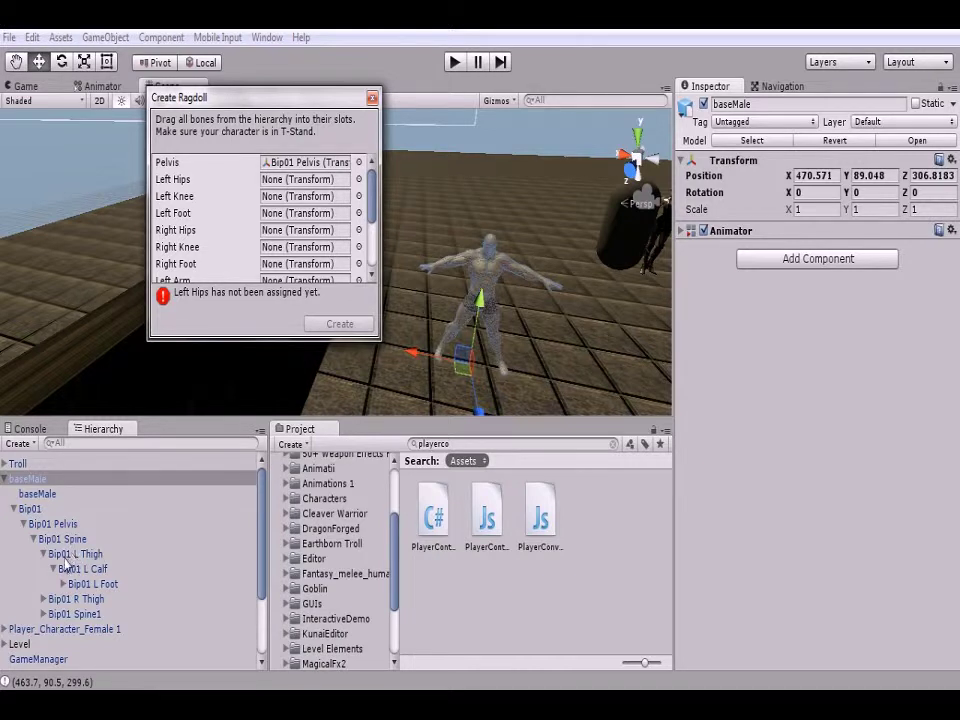
{"action": "left_click_drag", "start_coordinate": [64, 556], "coordinate": [280, 183]}
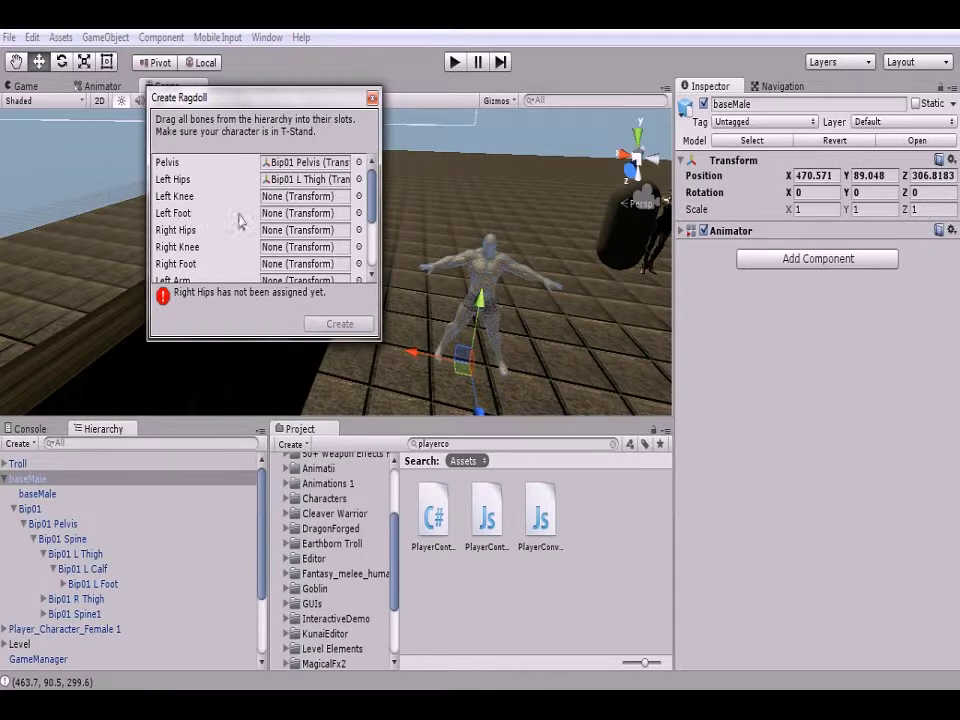
{"action": "left_click_drag", "start_coordinate": [78, 577], "coordinate": [315, 213]}
{"action": "left_click_drag", "start_coordinate": [85, 584], "coordinate": [313, 214]}
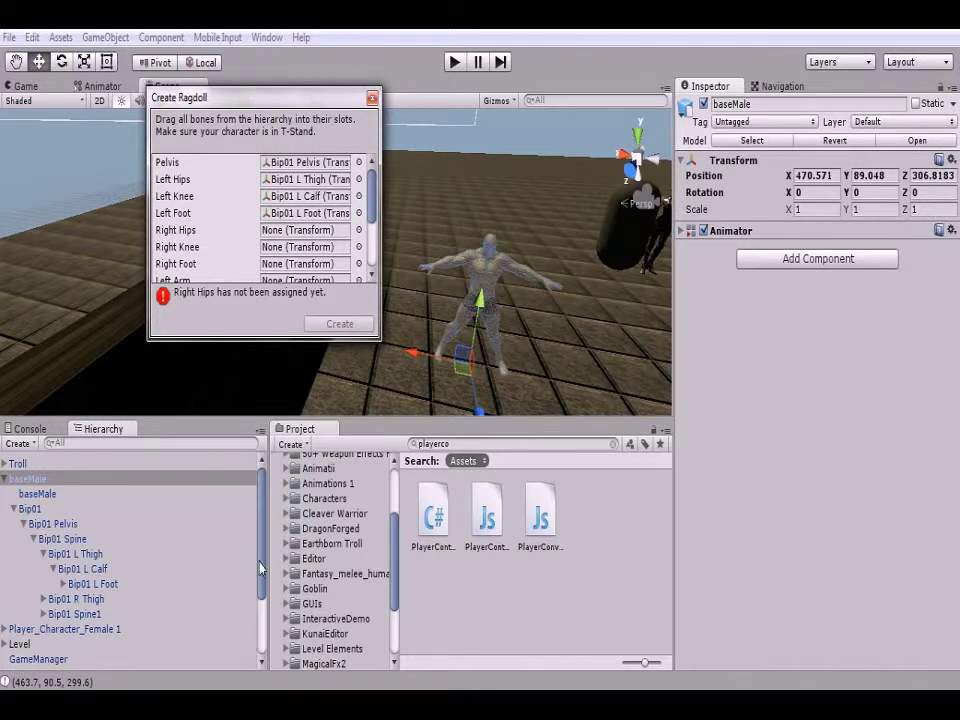
{"action": "scroll", "coordinate": [150, 560], "scroll_direction": "down", "scroll_amount": 3}
{"action": "left_click", "coordinate": [50, 527]}
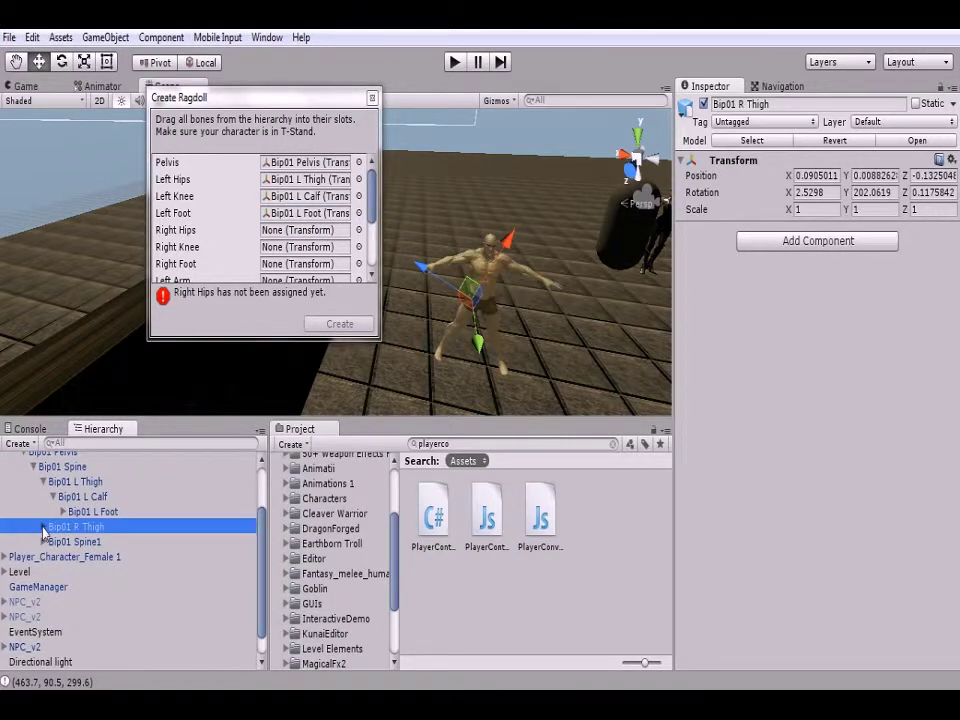
{"action": "left_click", "coordinate": [43, 527]}
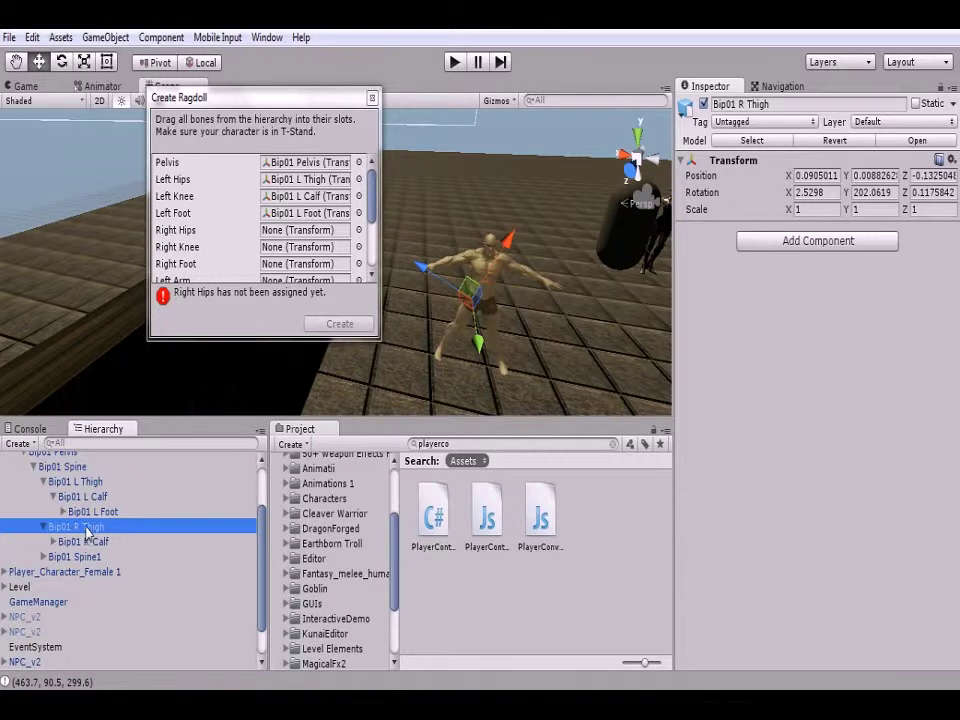
{"action": "left_click_drag", "start_coordinate": [87, 533], "coordinate": [296, 201]}
{"action": "left_click", "coordinate": [55, 557]}
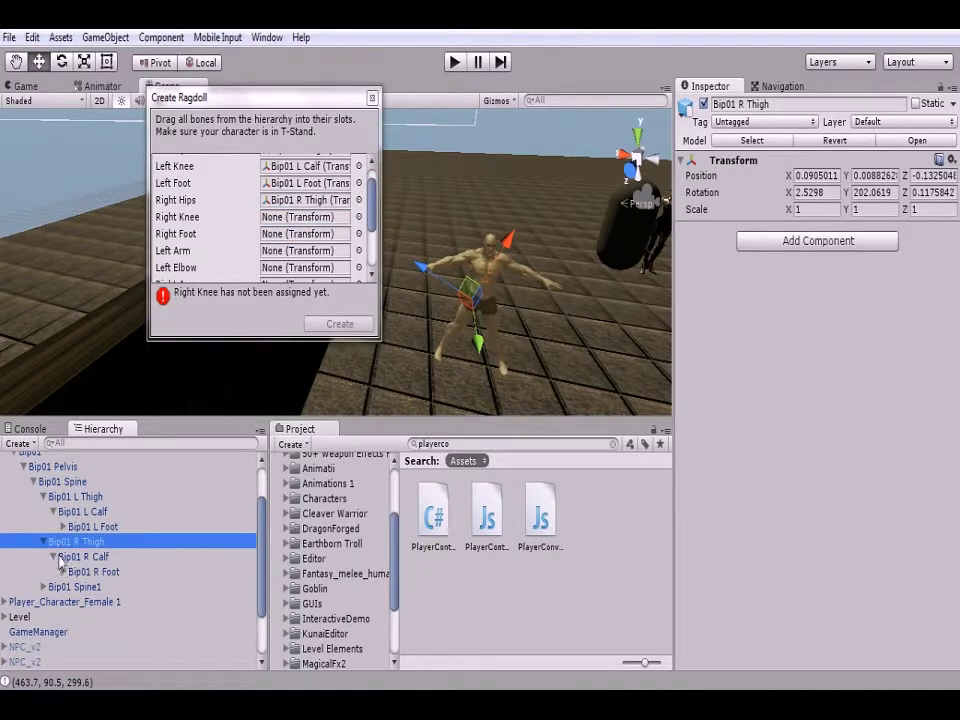
{"action": "left_click_drag", "start_coordinate": [60, 565], "coordinate": [292, 203]}
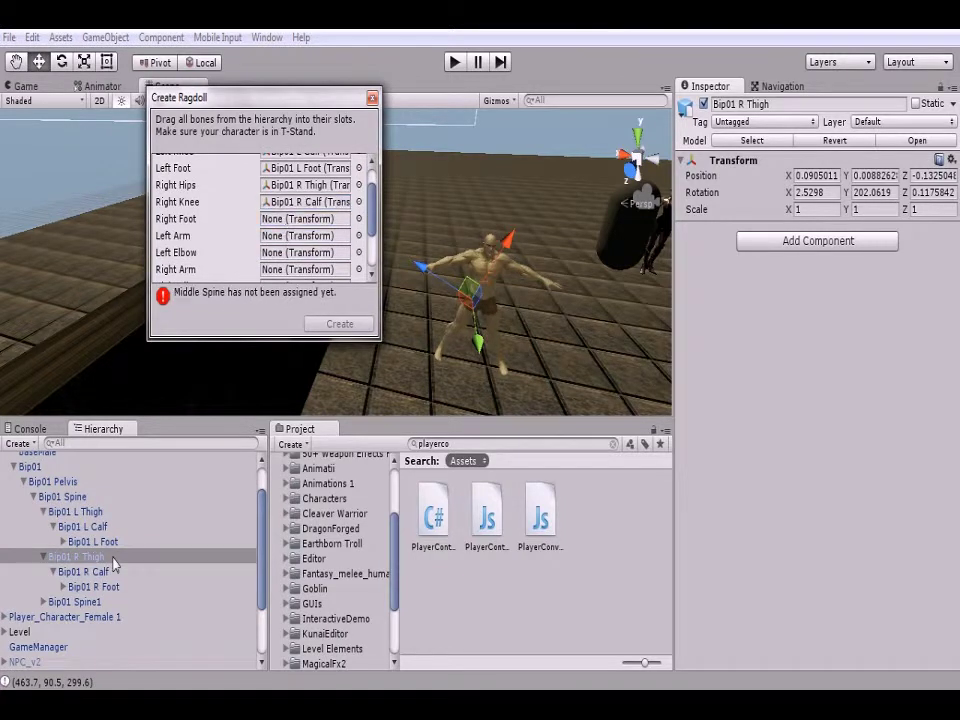
{"action": "left_click_drag", "start_coordinate": [118, 583], "coordinate": [294, 222]}
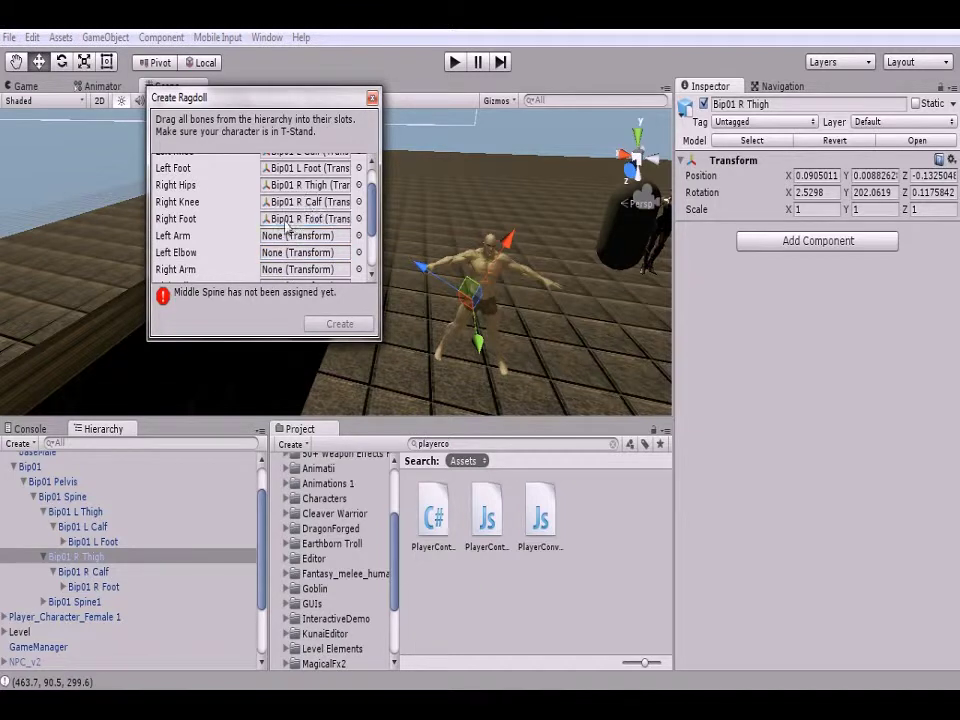
Assign Bip01 L/R UpperArm and L/R Forearm to the arm and elbow slots
{"action": "left_click", "coordinate": [62, 557]}
{"action": "left_click", "coordinate": [43, 601]}
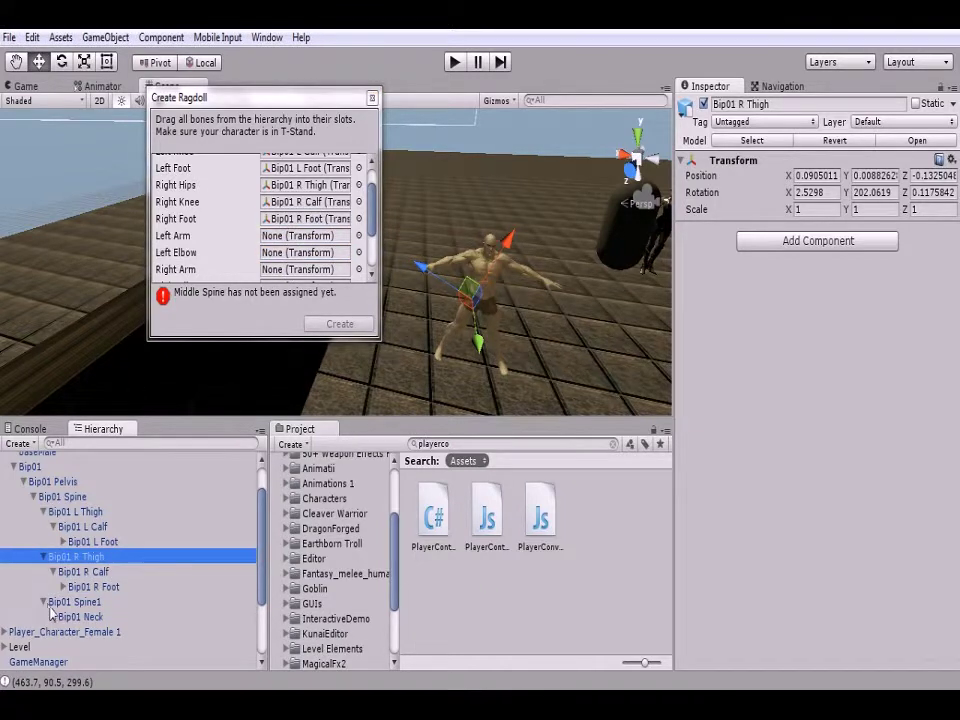
{"action": "left_click", "coordinate": [53, 616]}
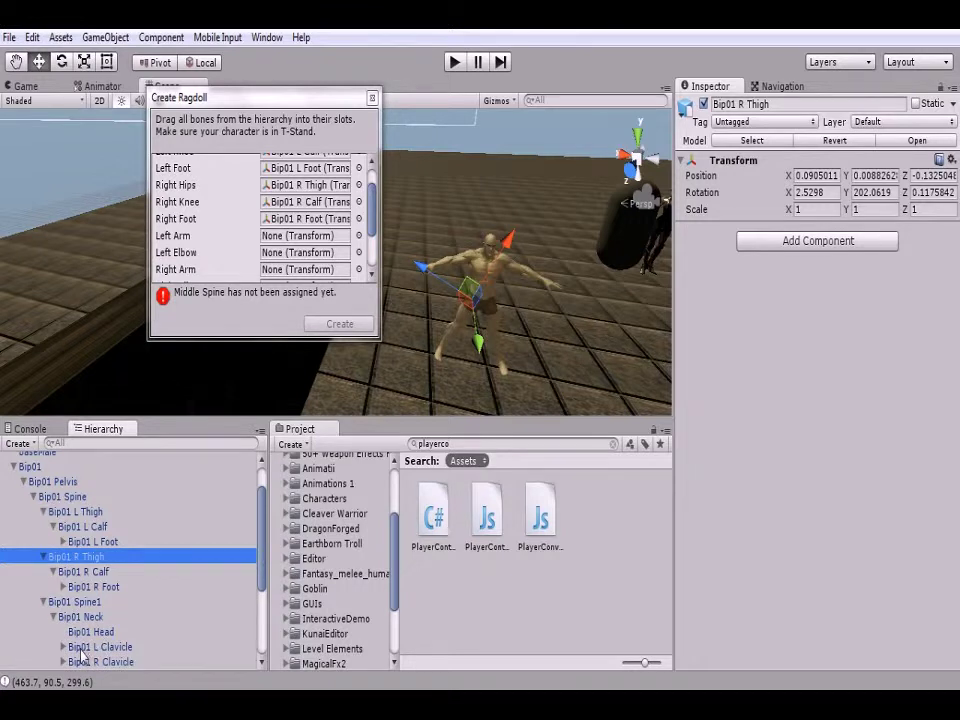
{"action": "left_click", "coordinate": [64, 647]}
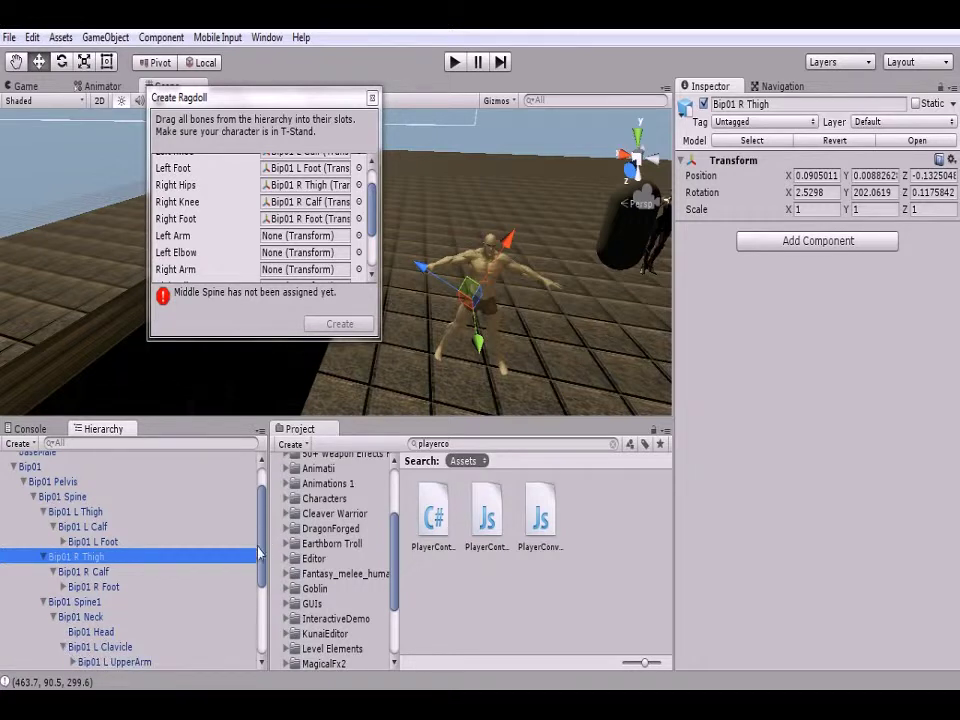
{"action": "scroll", "coordinate": [258, 553], "scroll_direction": "down", "scroll_amount": 3}
{"action": "left_click_drag", "start_coordinate": [115, 577], "coordinate": [292, 238]}
{"action": "left_click", "coordinate": [73, 577]}
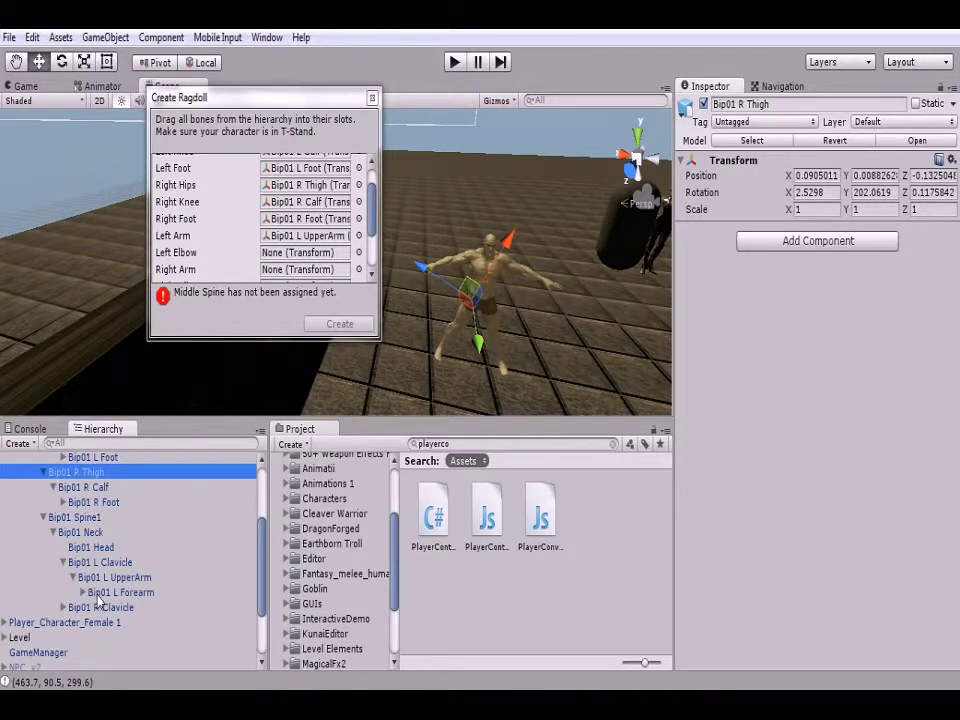
{"action": "left_click_drag", "start_coordinate": [99, 596], "coordinate": [290, 254]}
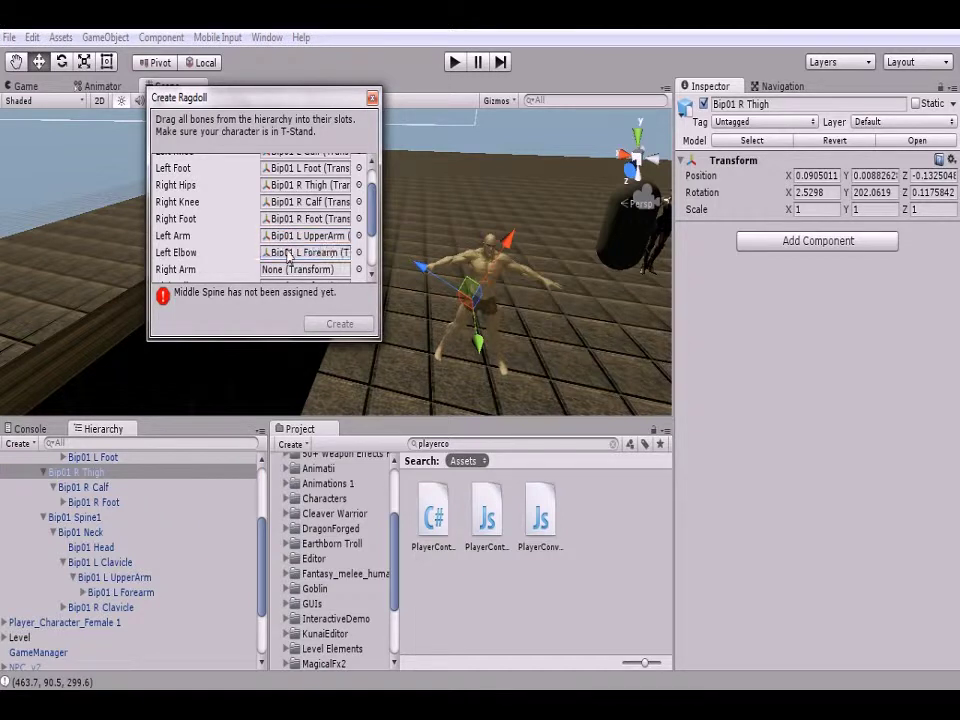
{"action": "left_click", "coordinate": [62, 607]}
{"action": "left_click_drag", "start_coordinate": [115, 622], "coordinate": [310, 186]}
{"action": "left_click", "coordinate": [74, 637]}
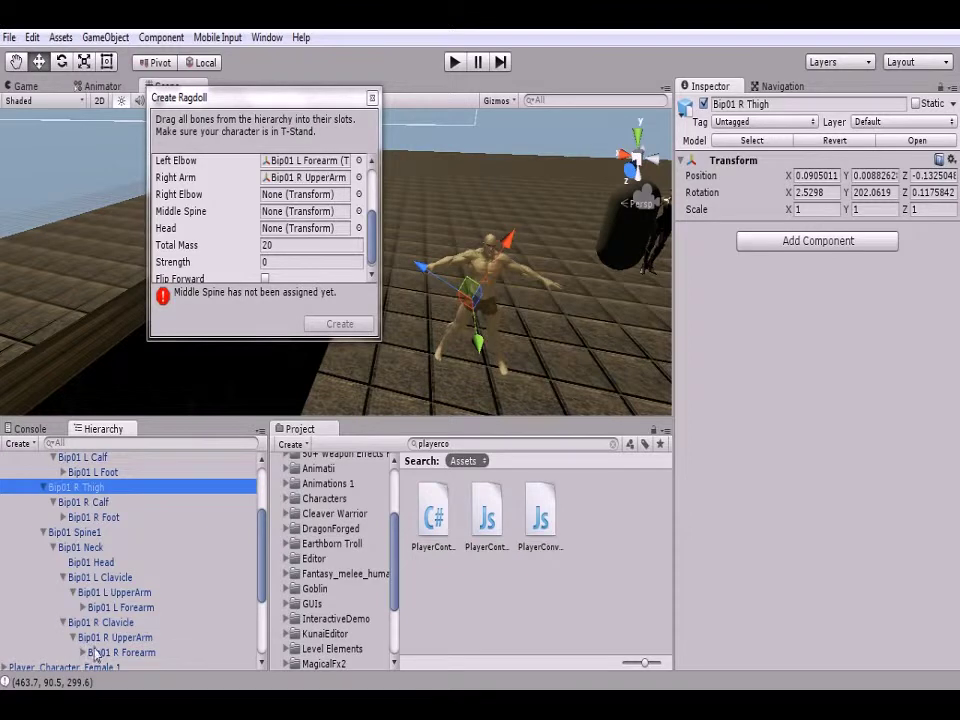
{"action": "left_click_drag", "start_coordinate": [118, 652], "coordinate": [300, 200]}
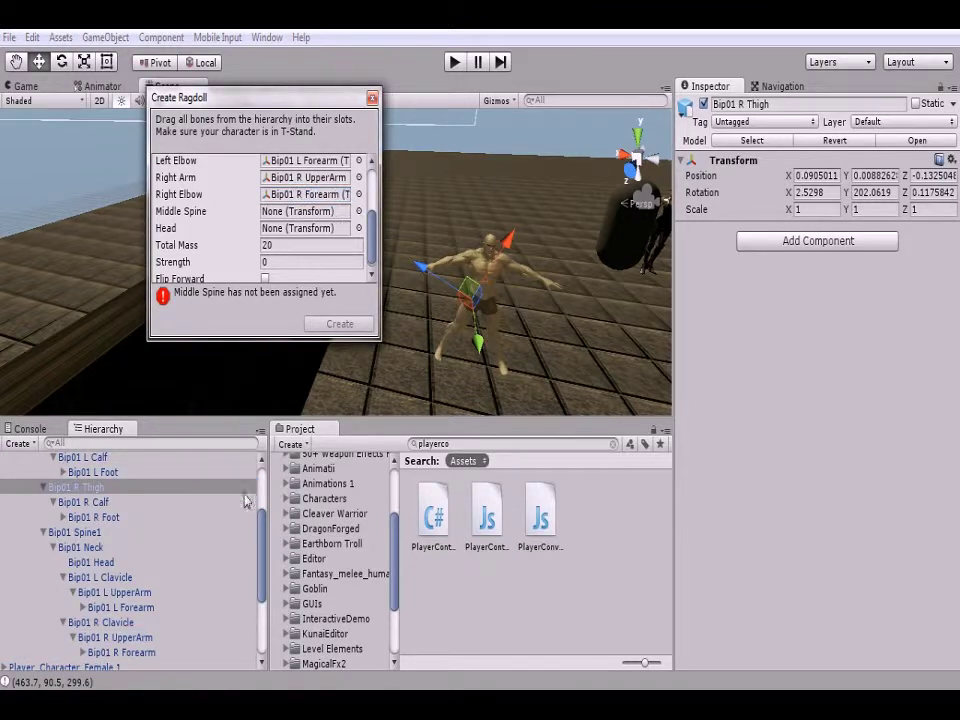
Assign Bip01 Spine to the middle spine slot and Bip01 Head to the head slot
{"action": "mouse_move", "coordinate": [259, 525]}
{"action": "left_mouse_down"}
{"action": "mouse_move", "coordinate": [259, 572]}
{"action": "mouse_move", "coordinate": [255, 507]}
{"action": "left_mouse_up"}
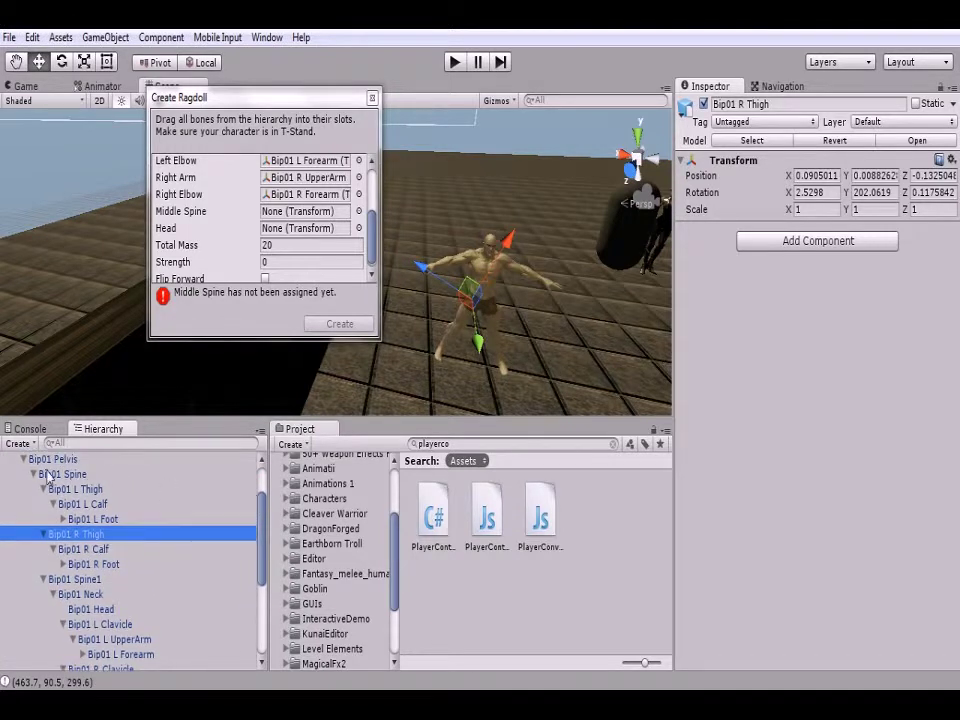
{"action": "left_click_drag", "start_coordinate": [45, 478], "coordinate": [307, 218]}
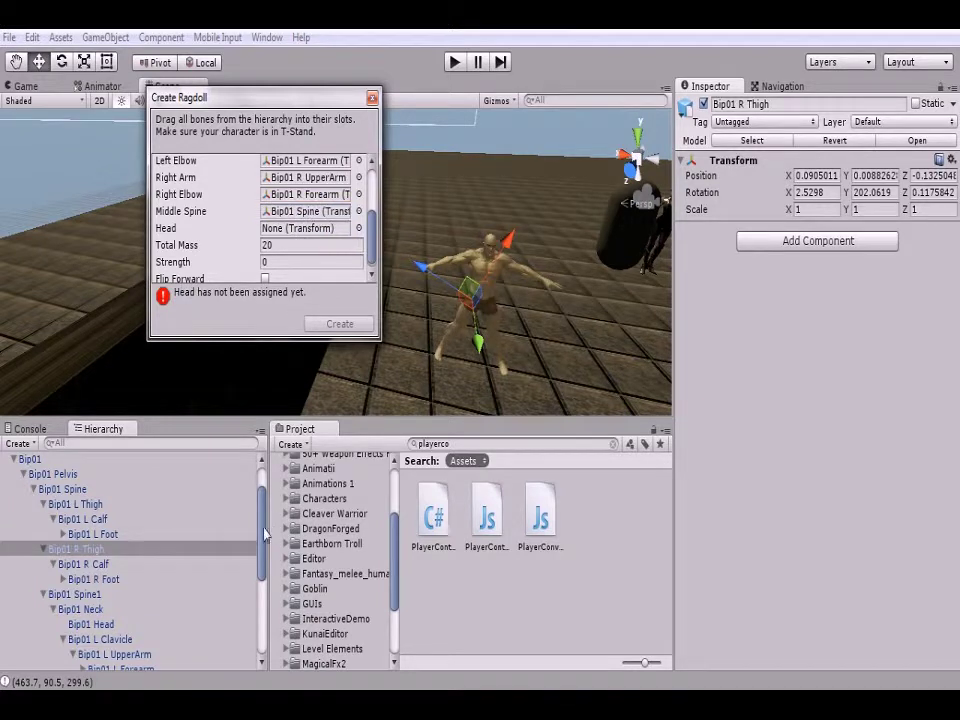
{"action": "left_click_drag", "start_coordinate": [263, 537], "coordinate": [255, 573]}
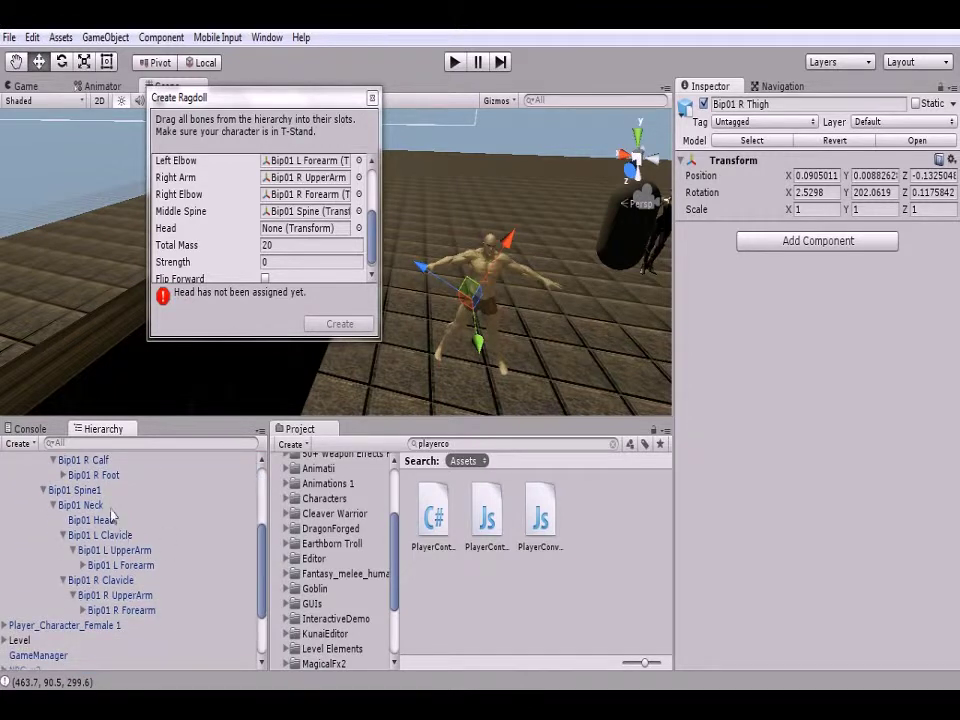
{"action": "left_click_drag", "start_coordinate": [92, 520], "coordinate": [270, 230]}
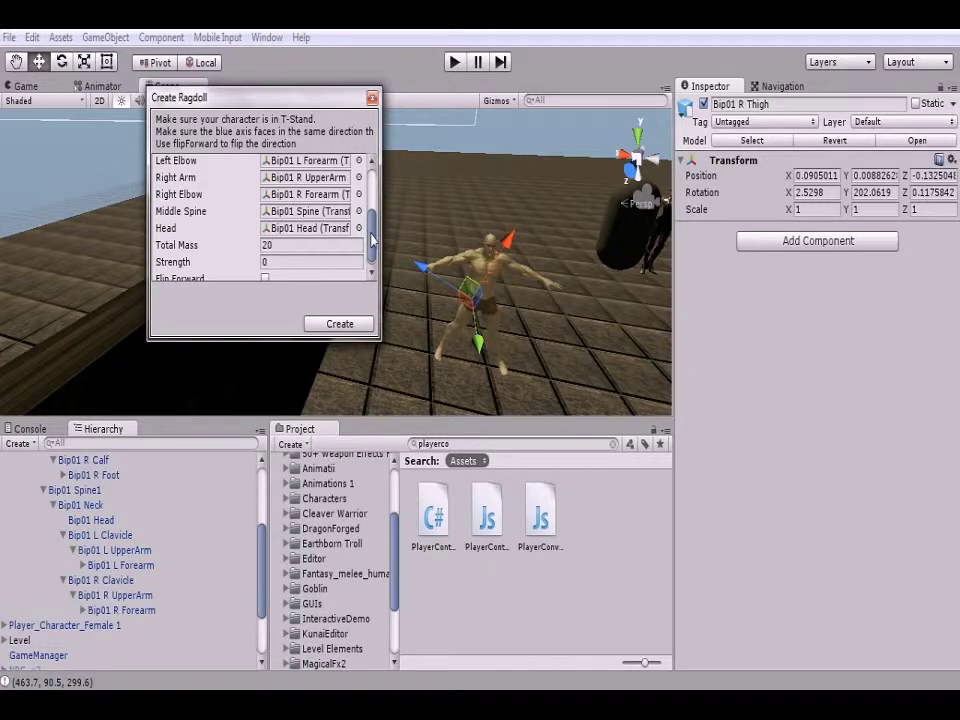
Create the ragdoll from the assigned Bip01 bones and select the baseMale root
{"action": "left_click_drag", "start_coordinate": [374, 248], "coordinate": [246, 271]}
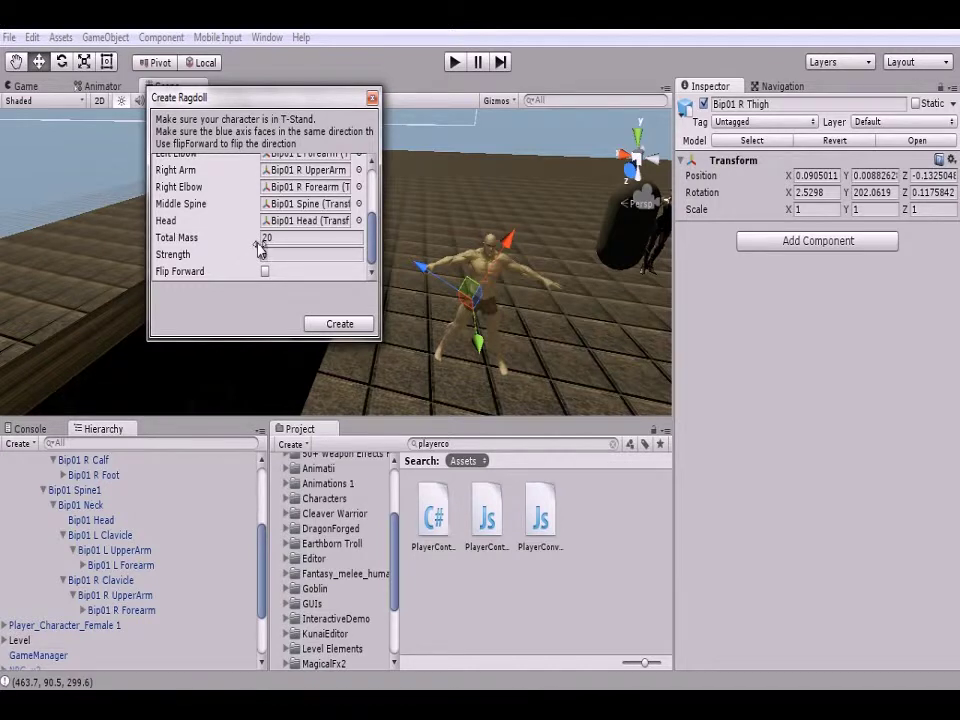
{"action": "left_click", "coordinate": [338, 323]}
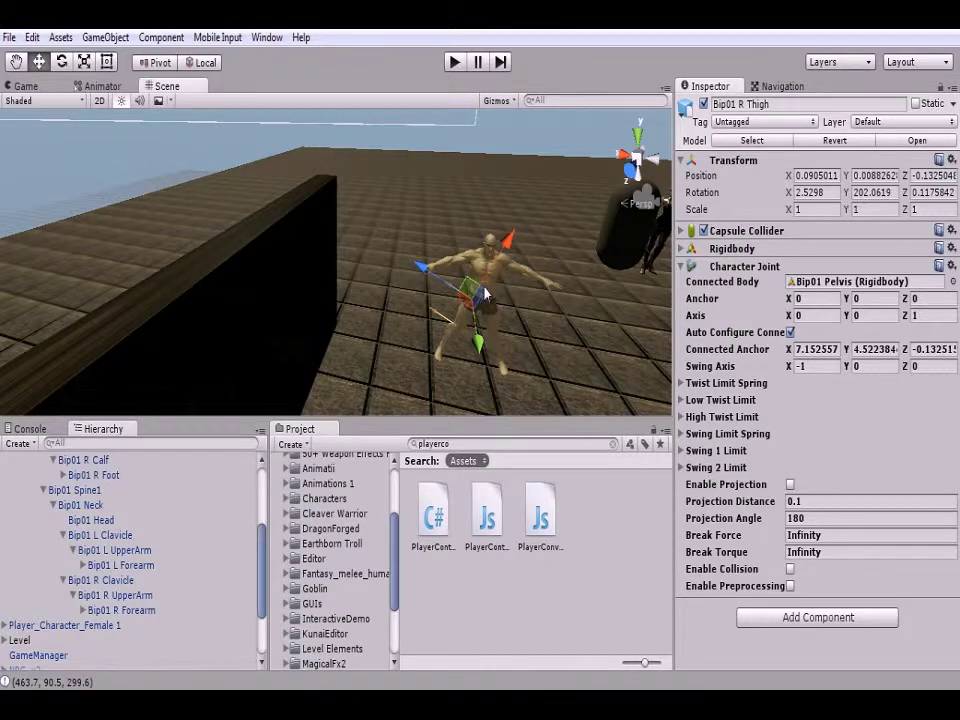
{"action": "scroll", "coordinate": [10, 458], "scroll_direction": "up", "scroll_amount": 3}
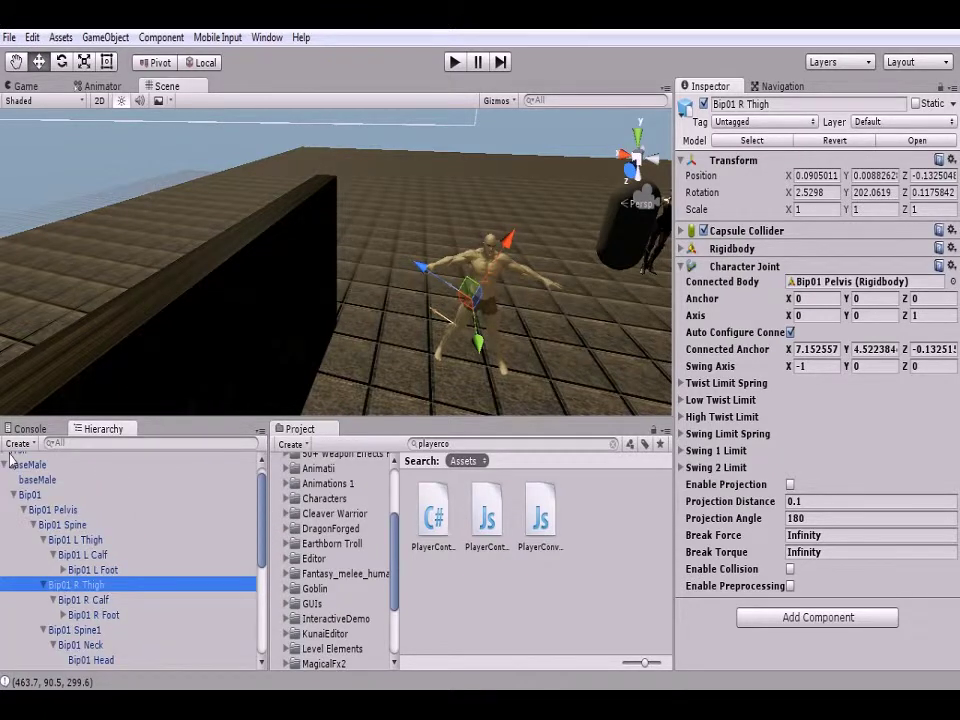
{"action": "left_click", "coordinate": [20, 464]}
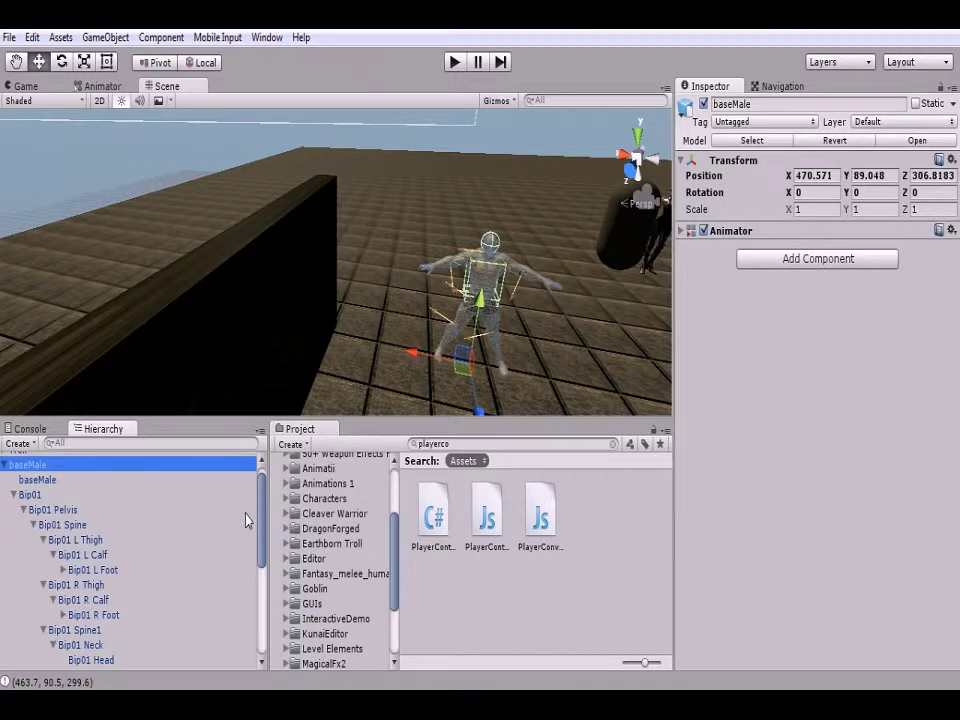
Play the scene to watch the baseMale ragdoll collapse, then stop Play mode
{"action": "left_click", "coordinate": [454, 62]}
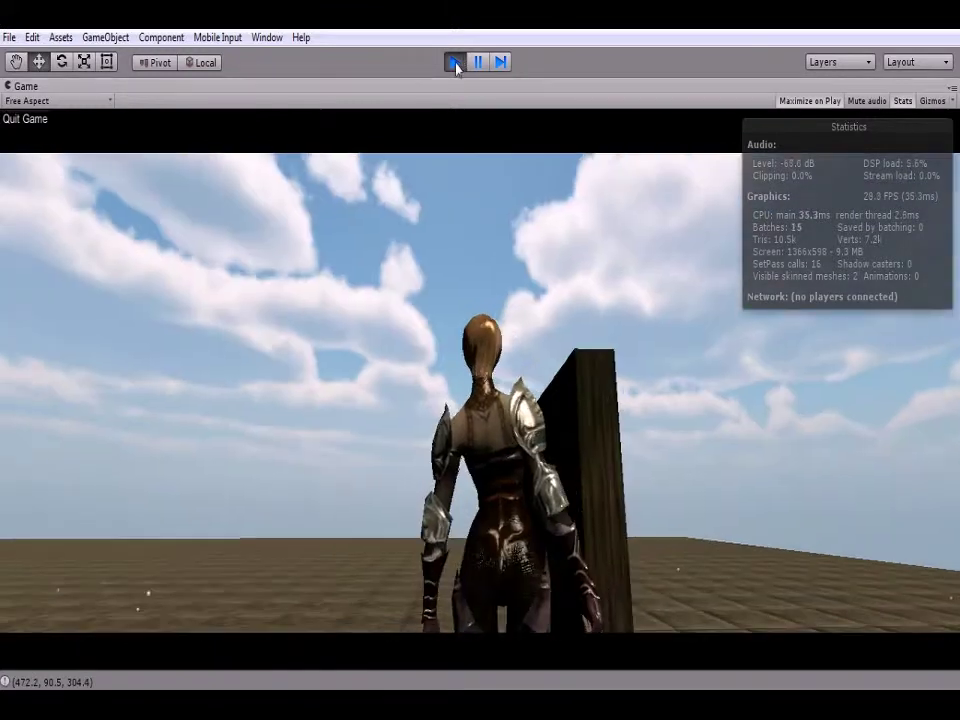
{"action": "left_click", "coordinate": [455, 62]}
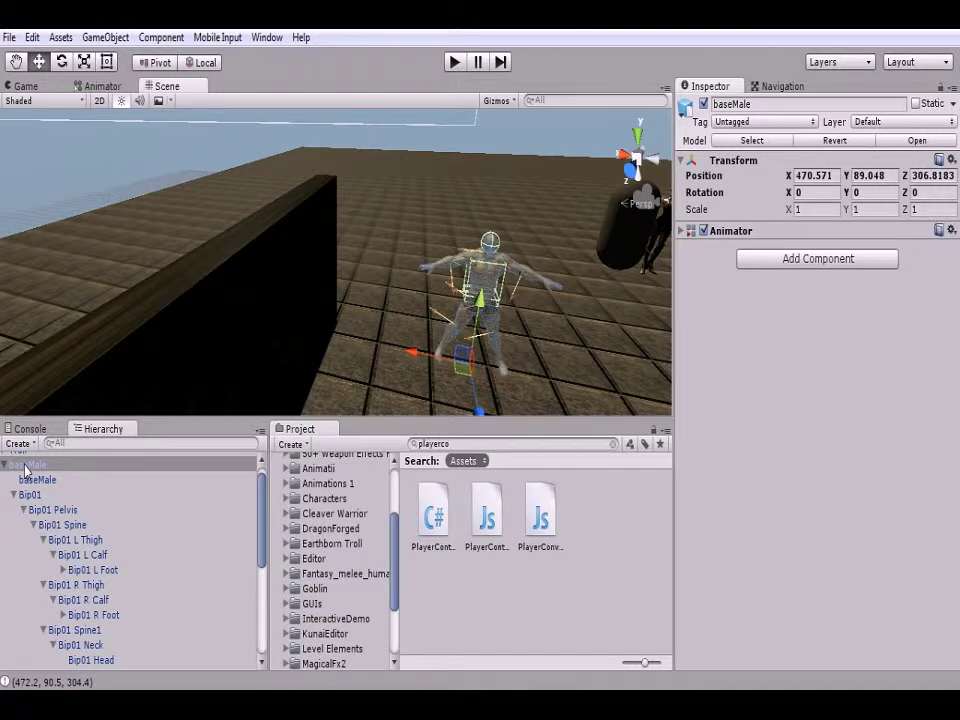
Clear the Project search and drag baseMale into Characters/BaseMale/3D as baseMale.prefab
{"action": "left_click", "coordinate": [4, 466]}
{"action": "left_click_drag", "start_coordinate": [30, 479], "coordinate": [557, 453]}
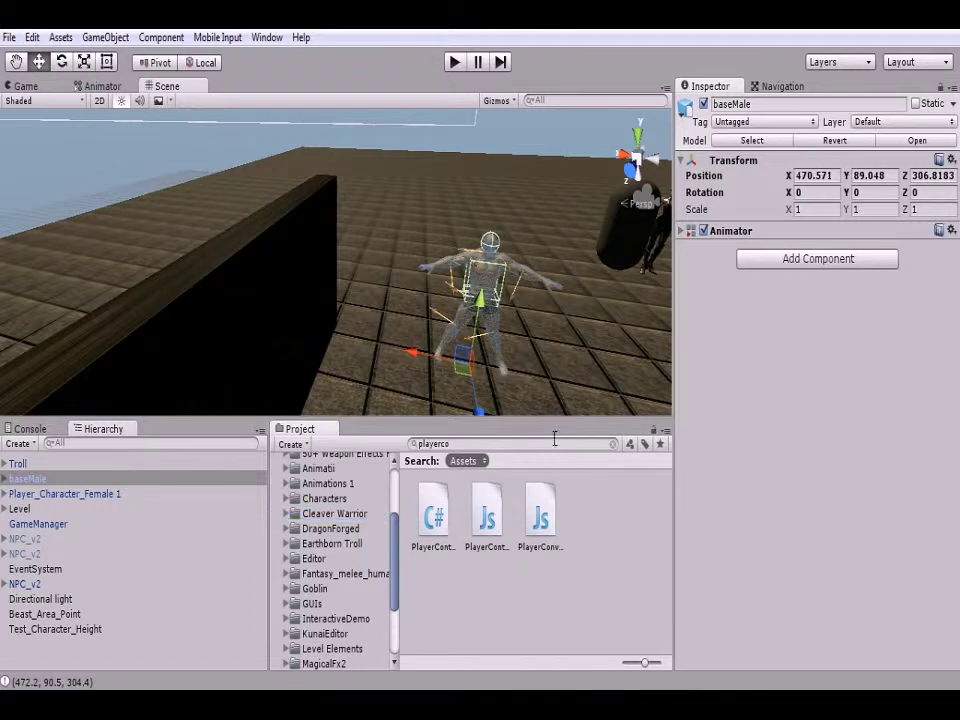
{"action": "left_click", "coordinate": [554, 441]}
{"action": "key", "text": "BackSpace"}
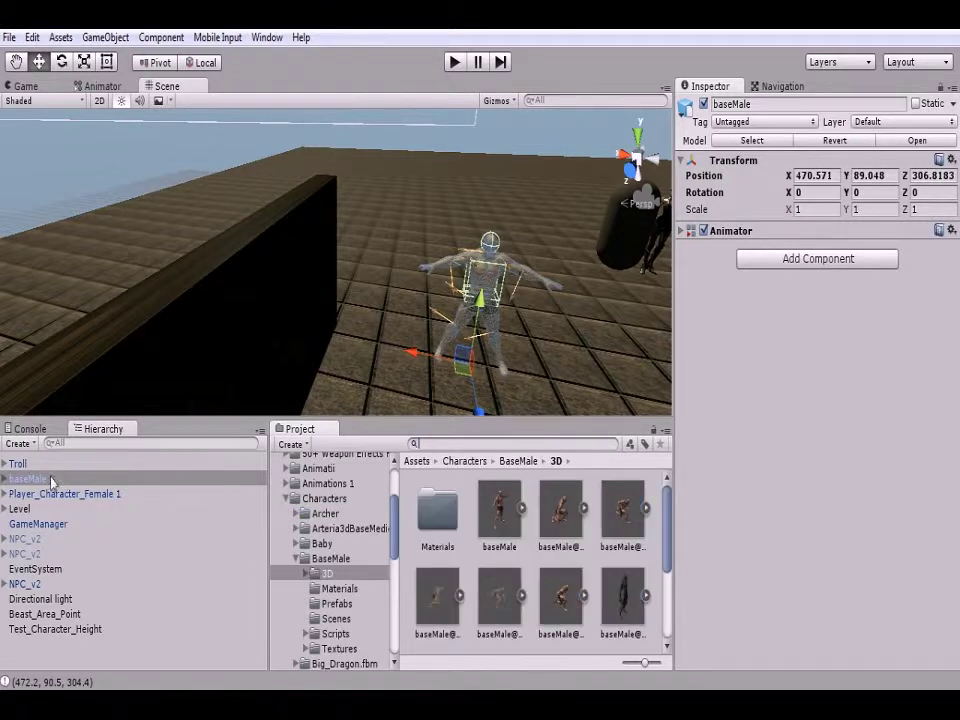
{"action": "left_click_drag", "start_coordinate": [51, 483], "coordinate": [404, 511]}
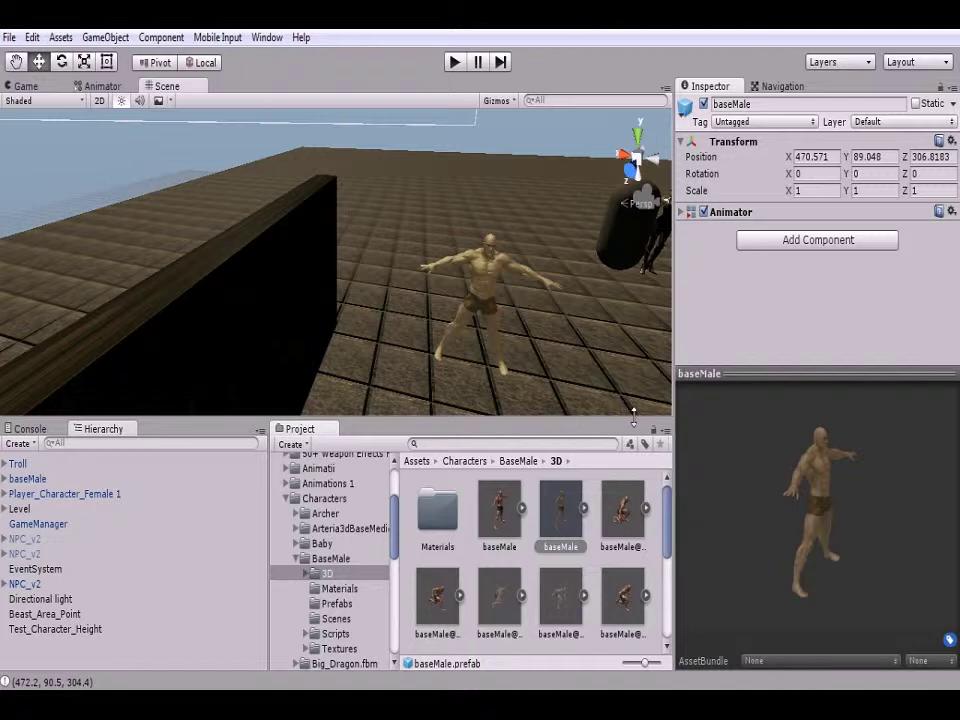
Choose Remove Component from the Animator's gear menu, leaving only Transform
{"action": "left_click", "coordinate": [938, 212]}
{"action": "left_click", "coordinate": [899, 261]}
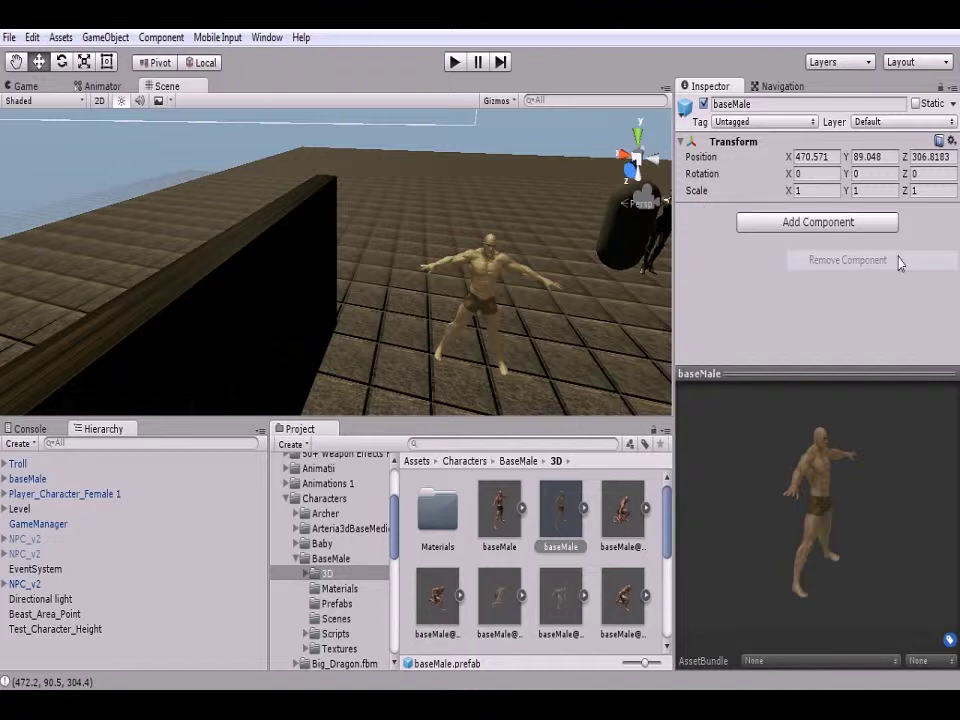